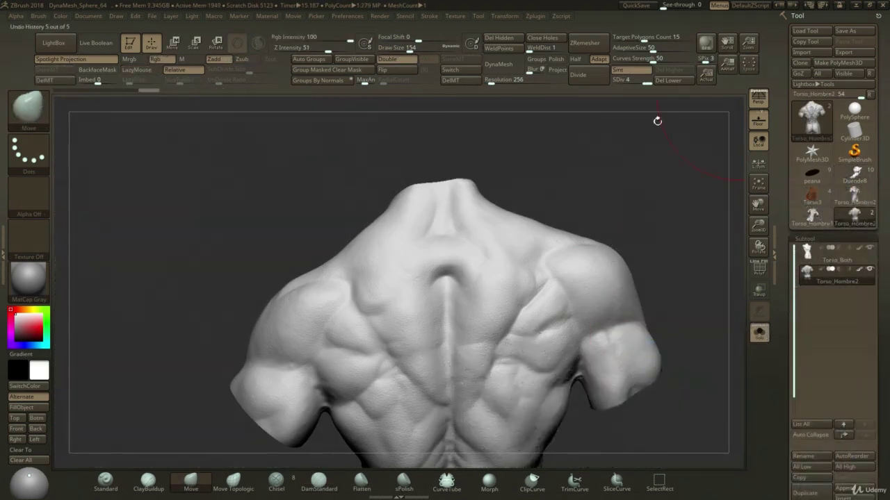
# Rotate the torso, open the head's Geometry options, and mask the plate around its screw.
pyautogui.moveTo(657, 121)
pyautogui.mouseDown()
pyautogui.moveTo(646, 167)
pyautogui.moveTo(656, 167)
pyautogui.moveTo(641, 135)
pyautogui.mouseUp()
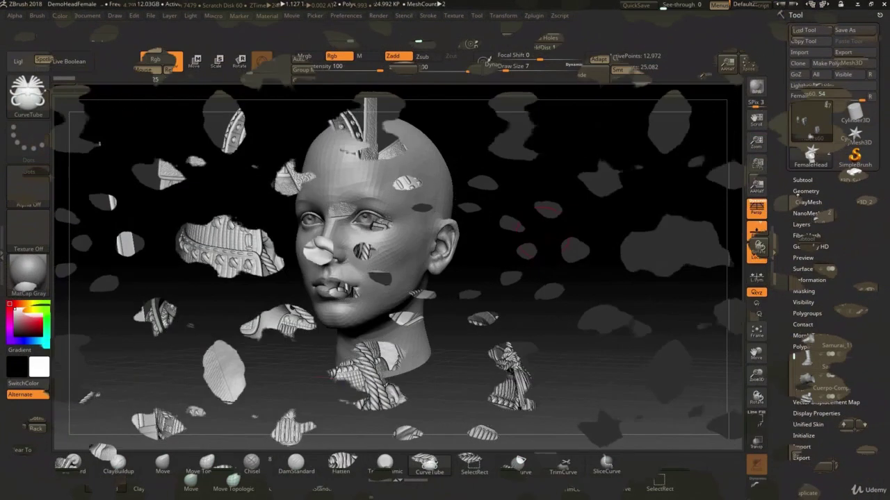
pyautogui.click(798, 192)
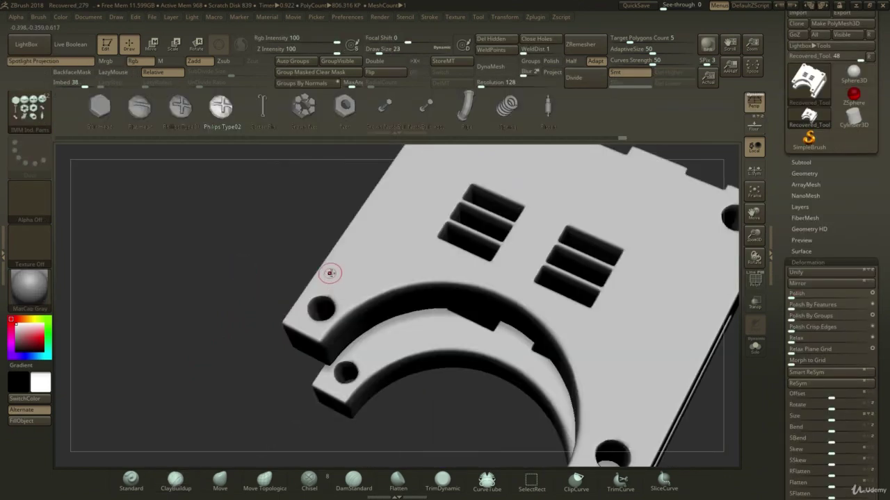
pyautogui.click(351, 289)
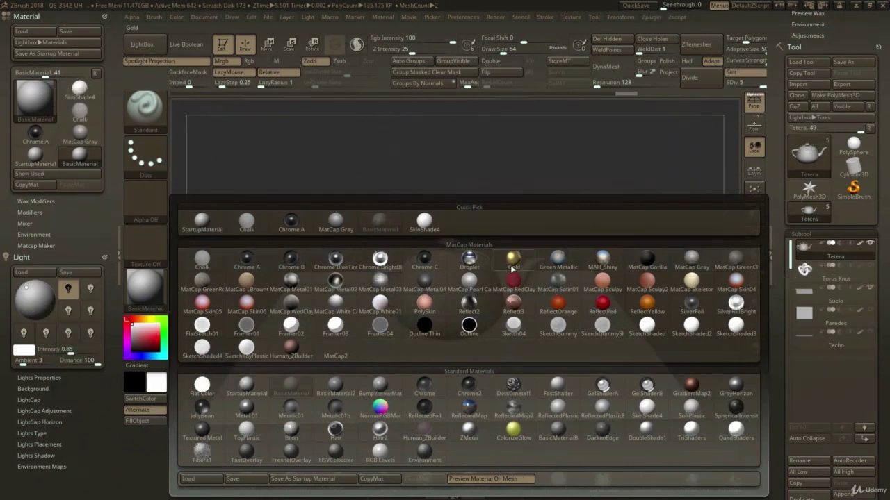
# Fill the teapot with the Gold material and zoom in on its ornate ring band.
pyautogui.click(513, 265)
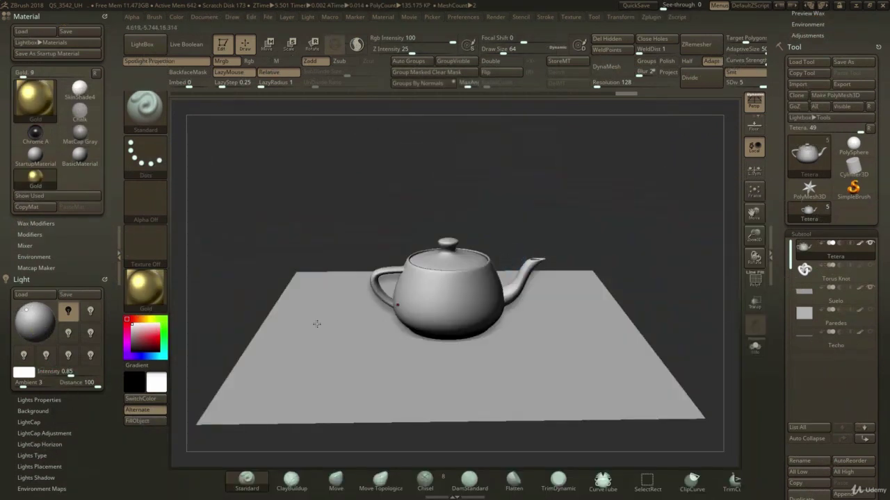
pyautogui.click(144, 421)
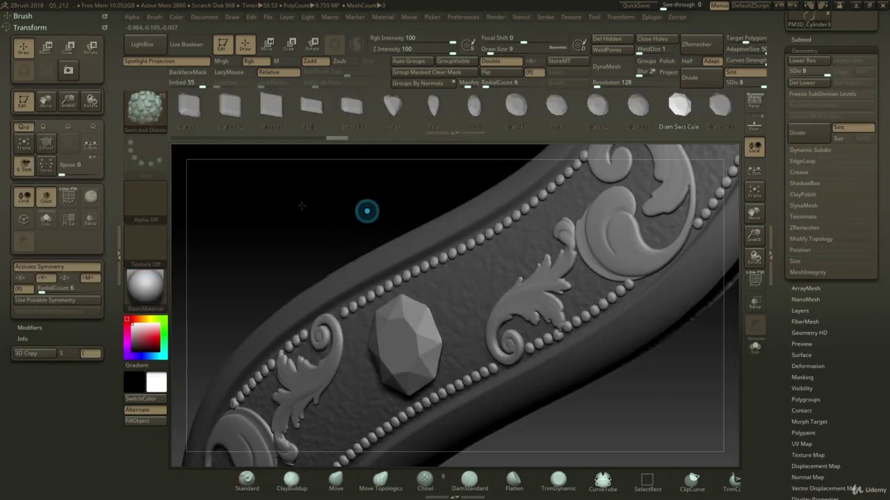
pyautogui.moveTo(302, 206)
pyautogui.mouseDown()
pyautogui.moveTo(294, 257)
pyautogui.moveTo(325, 265)
pyautogui.moveTo(318, 254)
pyautogui.mouseUp()
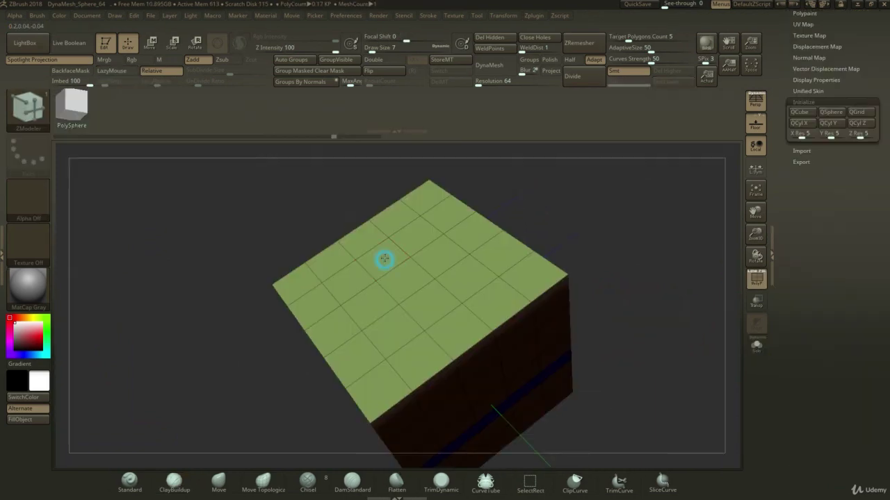
# Extrude a tall box, paint a red zig-zag, smooth the curve tube and stamp a star dent.
pyautogui.moveTo(385, 259); pyautogui.dragTo(353, 221)
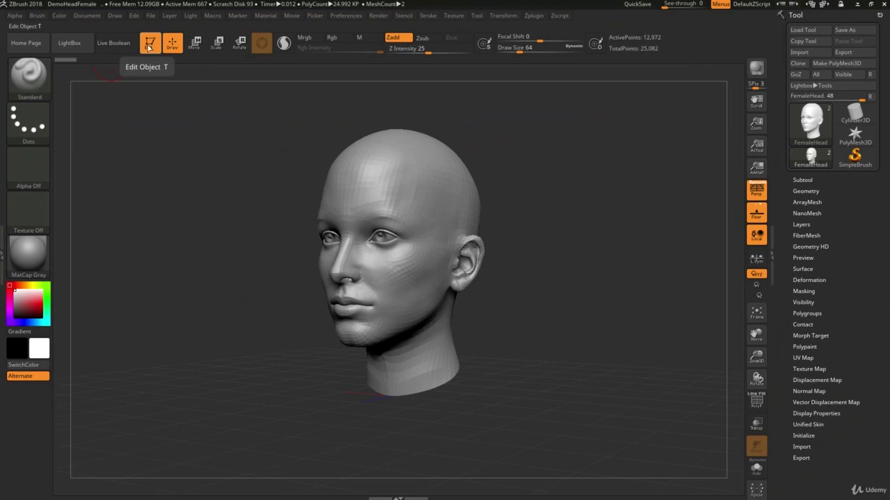
pyautogui.press('ctrl')
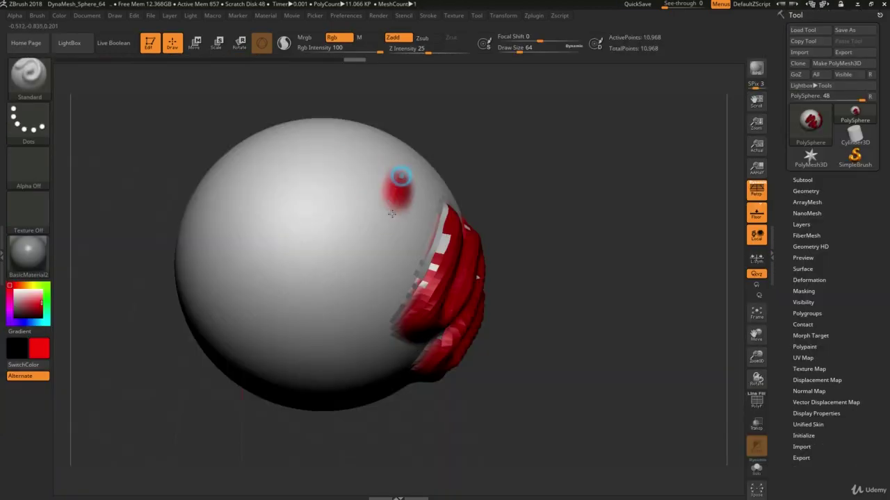
pyautogui.moveTo(392, 213)
pyautogui.mouseDown()
pyautogui.moveTo(323, 313)
pyautogui.moveTo(348, 173)
pyautogui.moveTo(296, 299)
pyautogui.moveTo(292, 200)
pyautogui.moveTo(258, 278)
pyautogui.mouseUp()
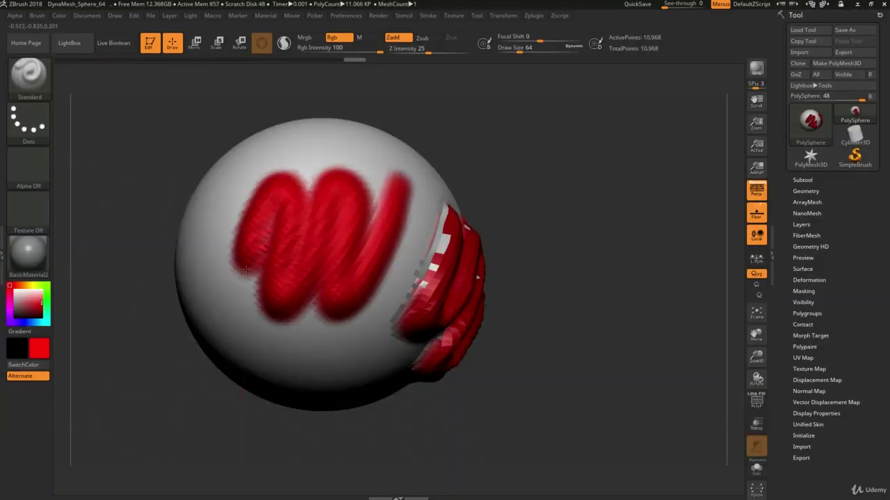
pyautogui.moveTo(396, 278); pyautogui.dragTo(423, 267)
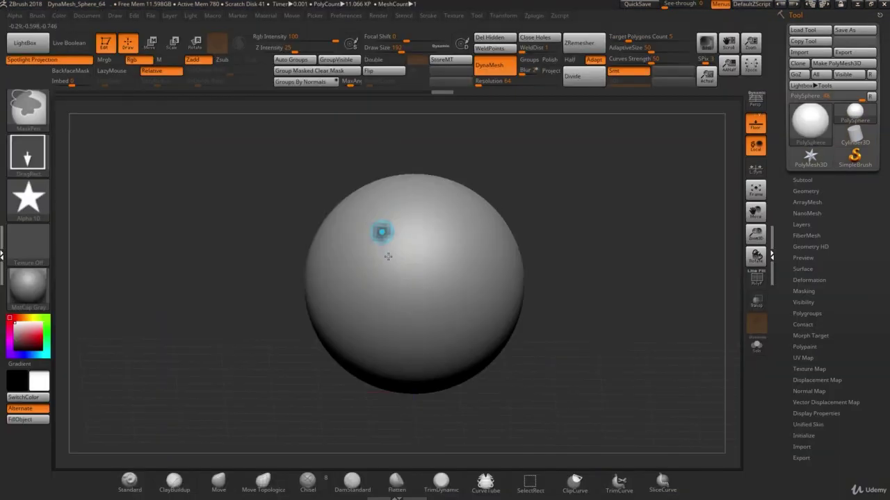
pyautogui.moveTo(379, 232); pyautogui.dragTo(424, 292)
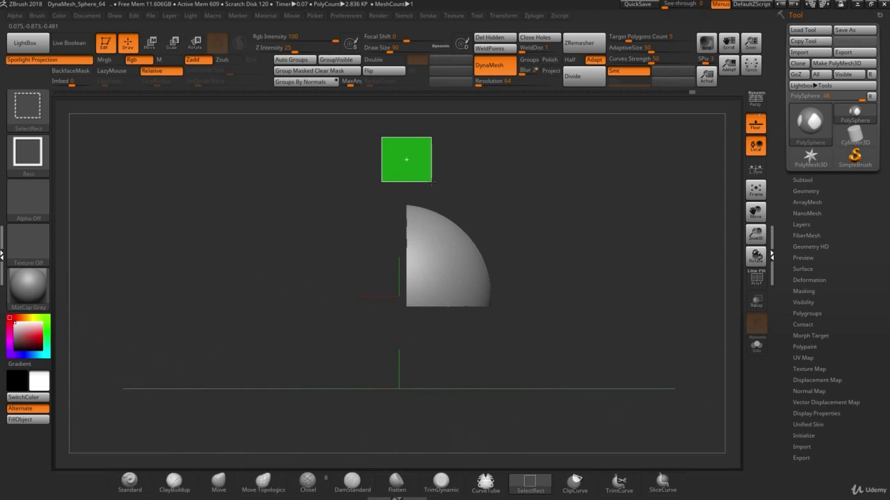
# Invert the sphere's visible part, slice the signet ring into two polygroups, and smooth the ear.
pyautogui.keyDown('ctrl'); pyautogui.keyDown('shift'); pyautogui.moveTo(381, 137); pyautogui.dragTo(432, 182); pyautogui.keyUp('shift'); pyautogui.keyUp('ctrl')
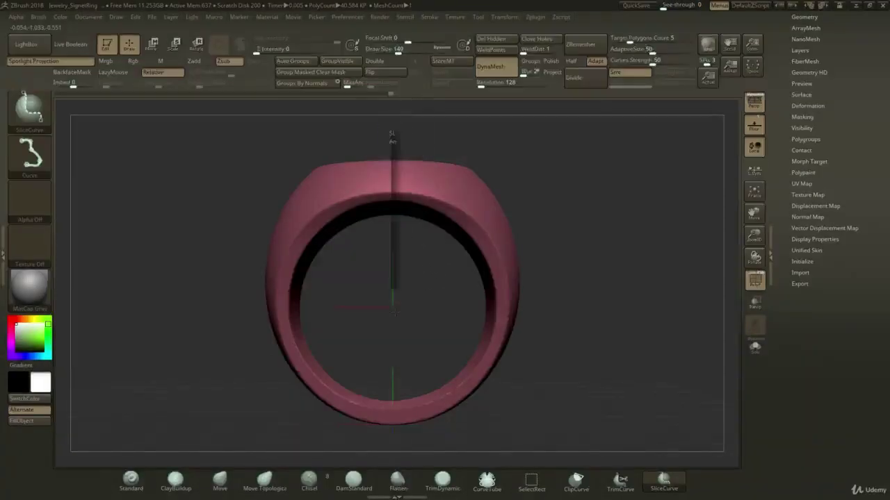
pyautogui.keyDown('ctrl'); pyautogui.keyDown('shift'); pyautogui.moveTo(393, 456); pyautogui.dragTo(393, 456); pyautogui.keyUp('shift'); pyautogui.keyUp('ctrl')
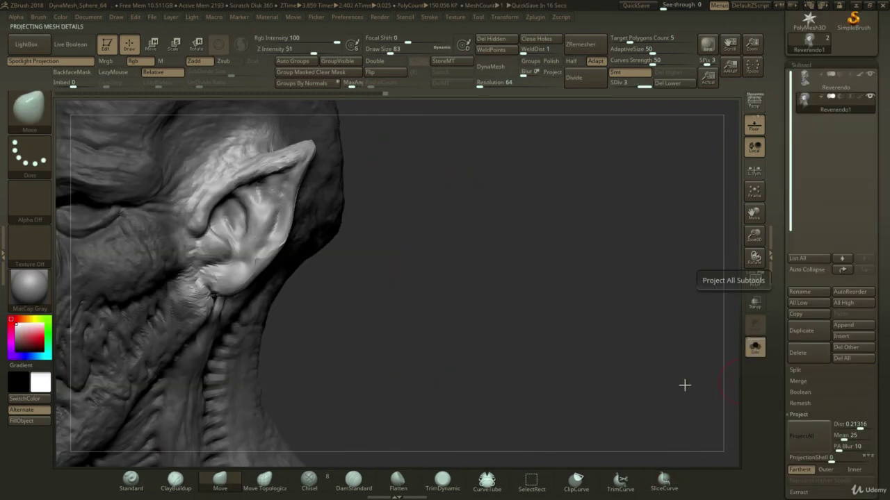
pyautogui.moveTo(479, 337); pyautogui.dragTo(484, 338)
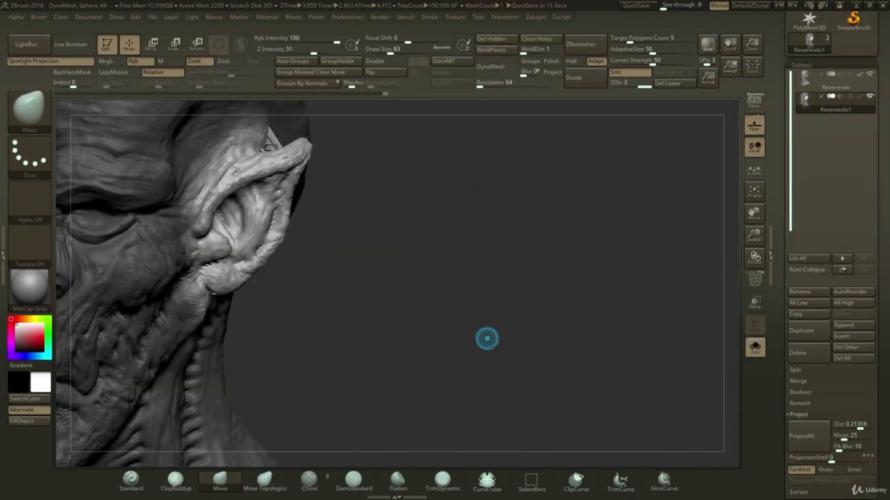
pyautogui.keyDown('shift'); pyautogui.moveTo(221, 260); pyautogui.dragTo(226, 257); pyautogui.keyUp('shift')
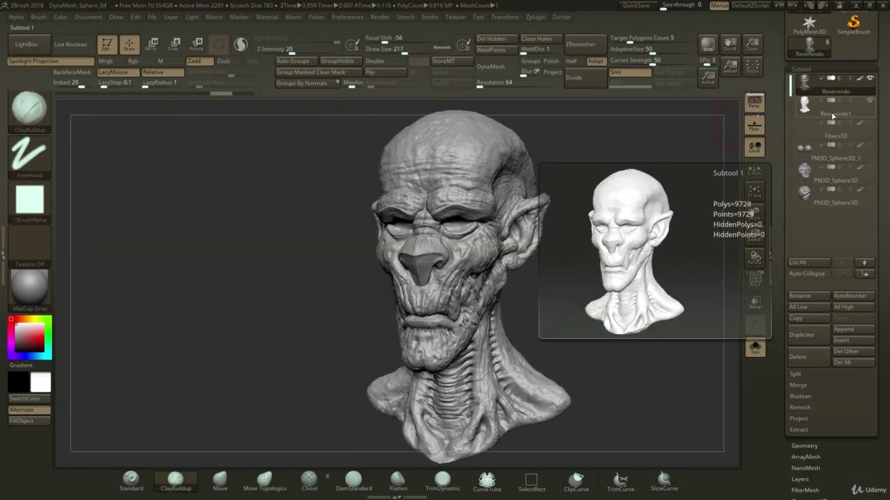
# Switch to the low-detail Reverendo1 head, then set the torus knot's material colour to red.
pyautogui.click(833, 116)
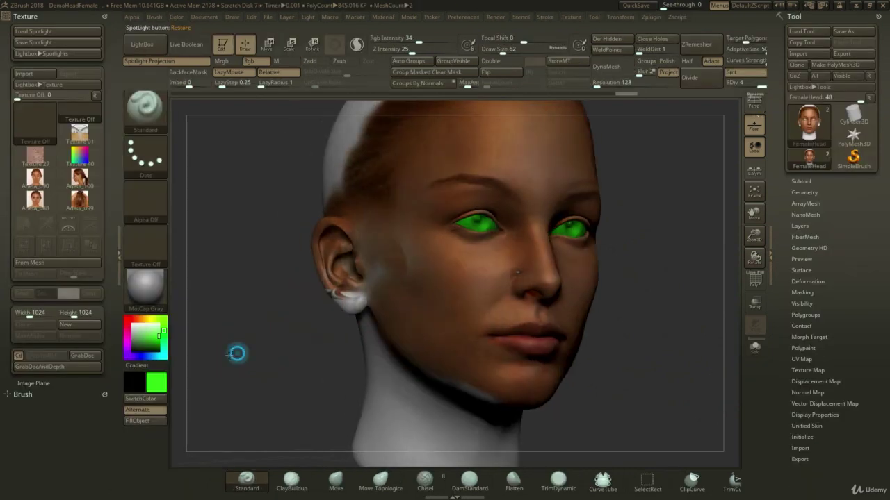
pyautogui.moveTo(222, 361); pyautogui.dragTo(401, 409)
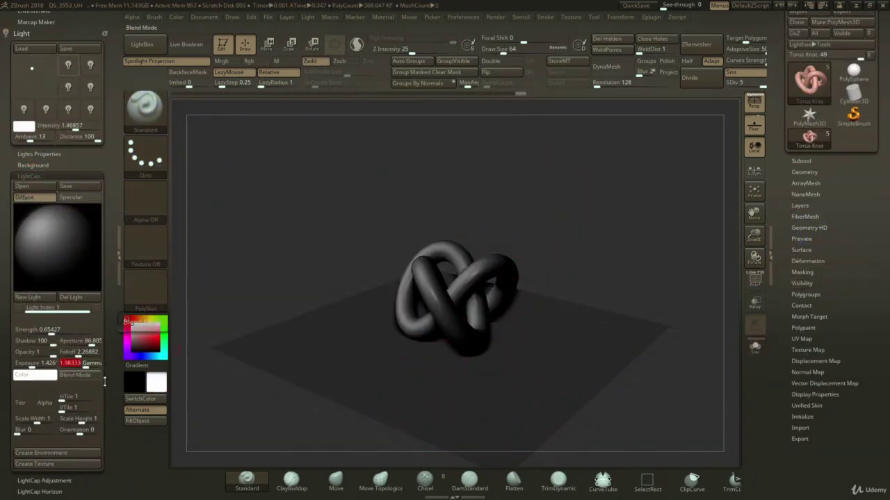
pyautogui.click(32, 375)
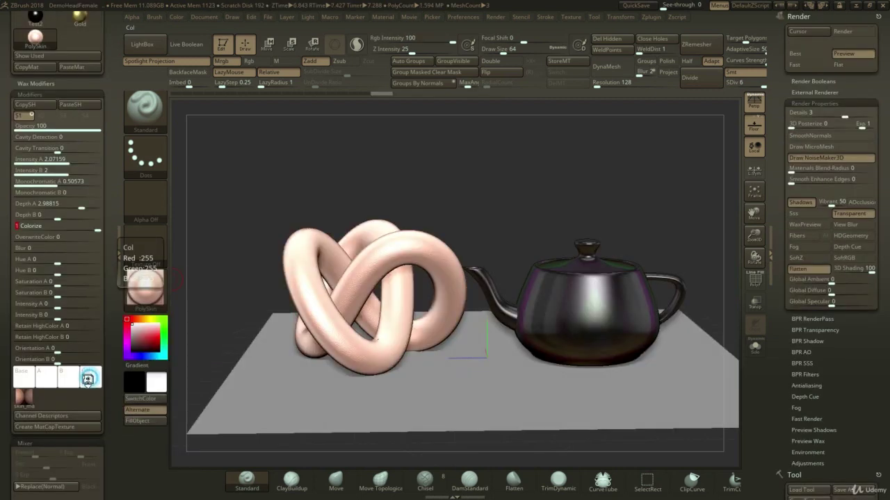
pyautogui.click(88, 378)
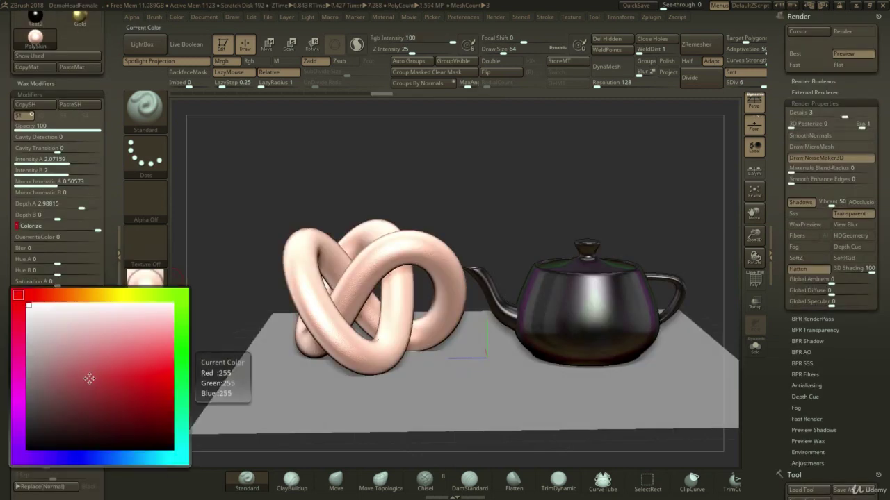
pyautogui.click(135, 381)
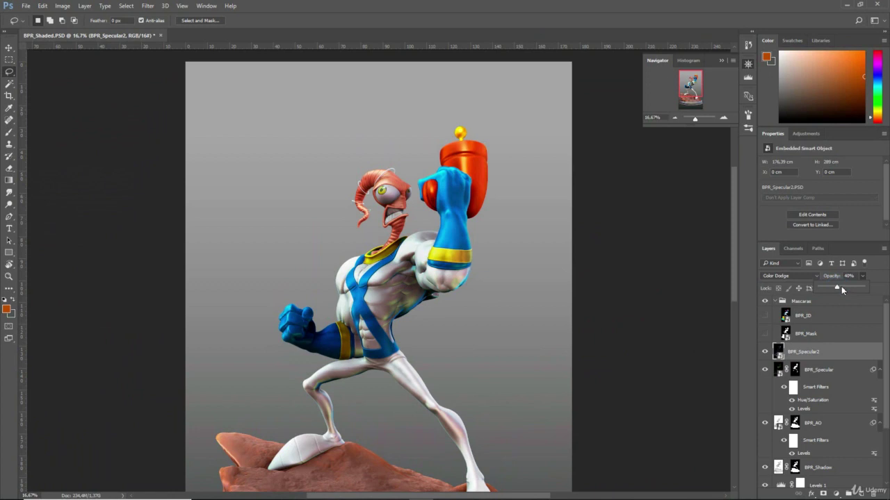
# Toggle the BPR_Specular2 layer off and on twice, then sample the gold sphere's colour.
pyautogui.click(764, 353)
pyautogui.click(765, 353)
pyautogui.click(764, 352)
pyautogui.click(765, 351)
pyautogui.click(764, 352)
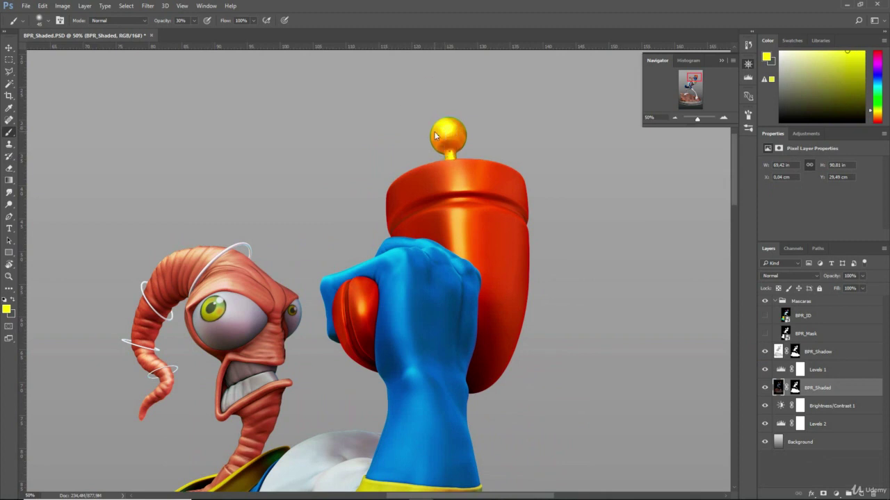
pyautogui.keyDown('alt'); pyautogui.click(454, 155); pyautogui.keyUp('alt')
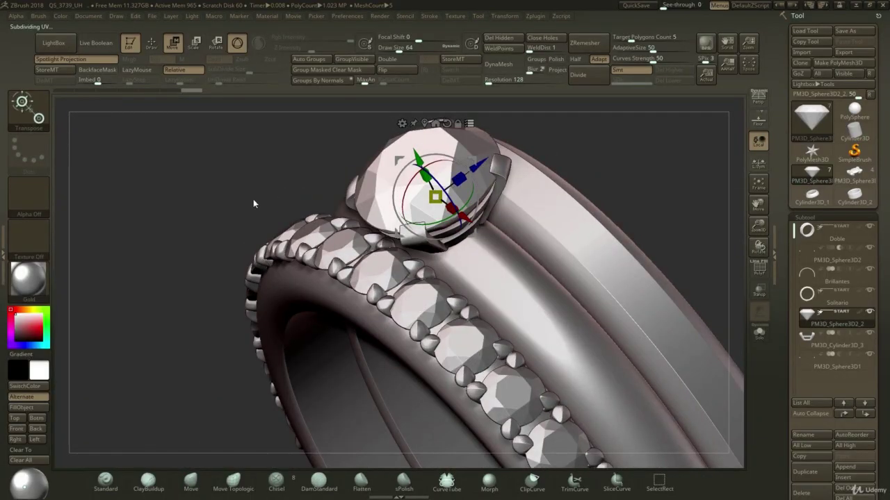
# Orbit the ring, then make the rope model the active subtool and turn its knot.
pyautogui.moveTo(256, 237); pyautogui.dragTo(259, 206)
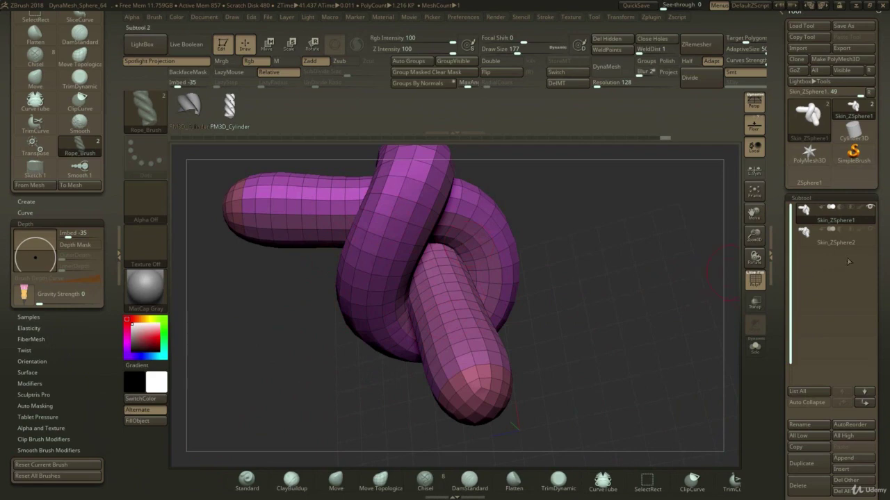
pyautogui.click(859, 242)
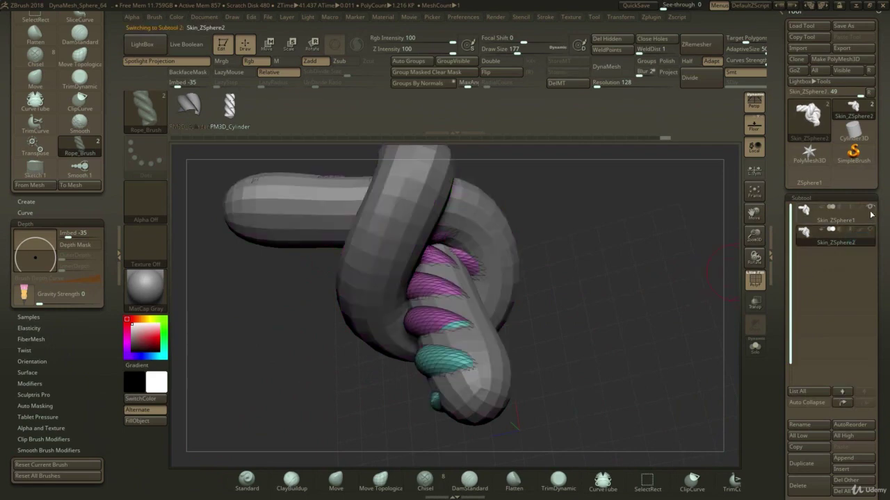
pyautogui.click(870, 207)
pyautogui.moveTo(586, 334); pyautogui.dragTo(422, 400)
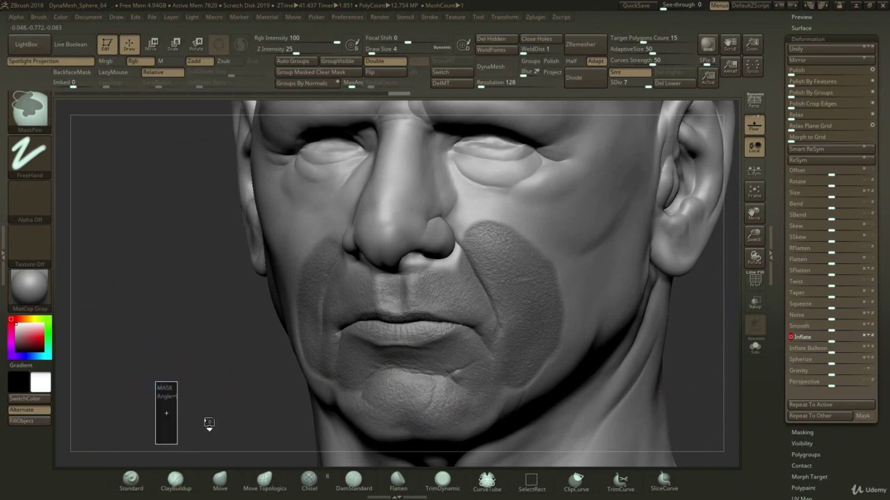
# Clear the face masks and apply the displacement map to the goblin mesh.
pyautogui.moveTo(206, 422)
pyautogui.keyDown('ctrl'); pyautogui.mouseDown()
pyautogui.moveTo(207, 410)
pyautogui.moveTo(228, 412)
pyautogui.moveTo(133, 397)
pyautogui.mouseUp(); pyautogui.keyUp('ctrl')
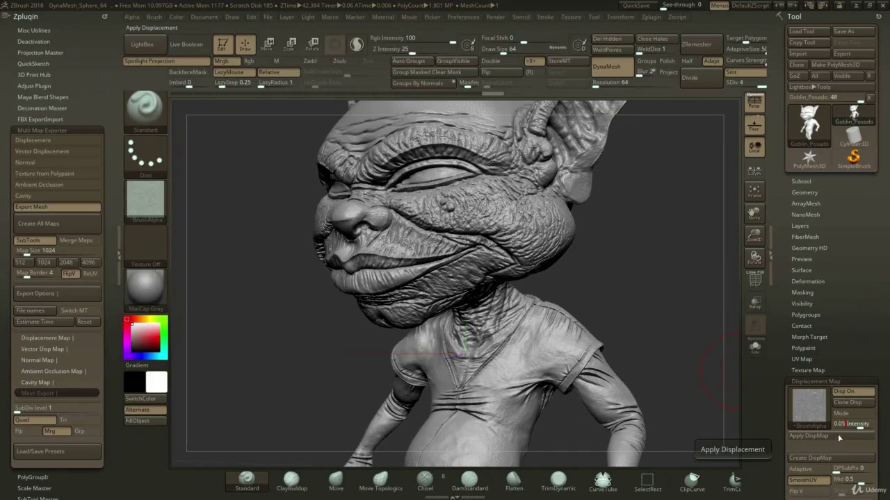
pyautogui.click(838, 433)
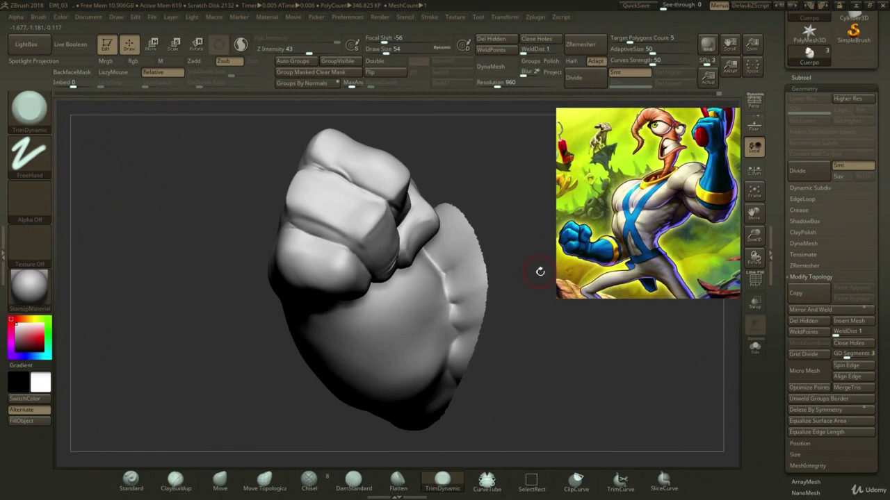
pyautogui.moveTo(217, 238)
pyautogui.mouseDown()
pyautogui.moveTo(248, 258)
pyautogui.moveTo(190, 291)
pyautogui.mouseUp()
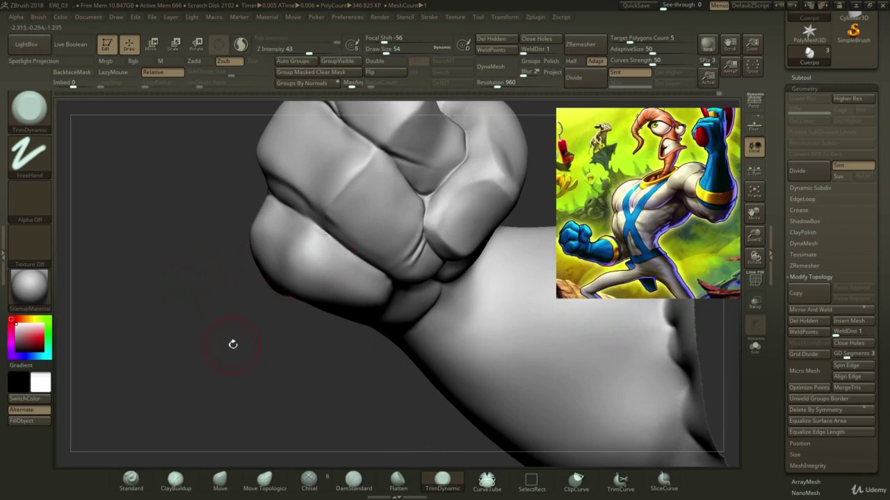
pyautogui.moveTo(233, 344); pyautogui.dragTo(217, 346)
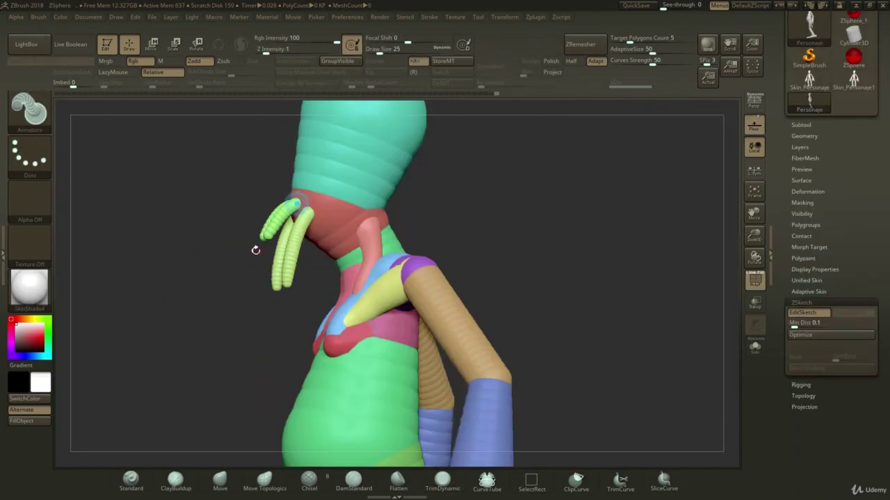
# Pull the skull's front teeth and upper jaw outward, then inflate the cube's top cavity into a dome.
pyautogui.moveTo(255, 248)
pyautogui.mouseDown()
pyautogui.moveTo(209, 268)
pyautogui.moveTo(259, 258)
pyautogui.mouseUp()
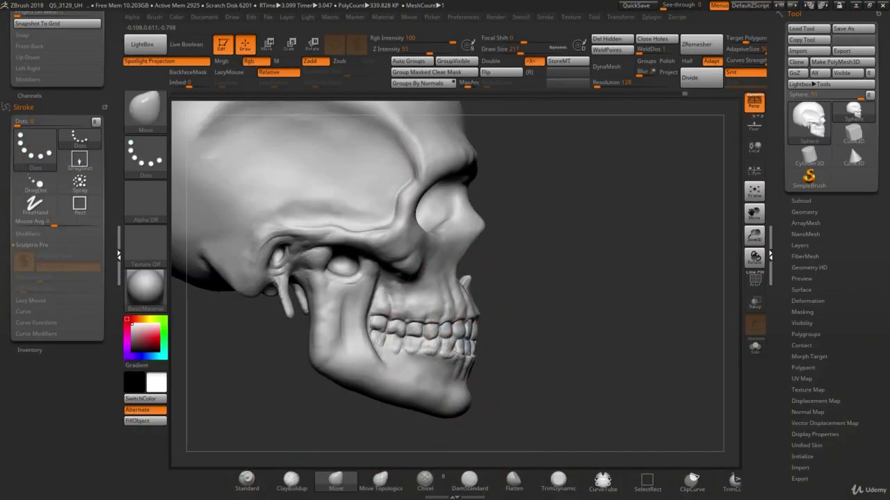
pyautogui.moveTo(471, 341); pyautogui.dragTo(476, 341)
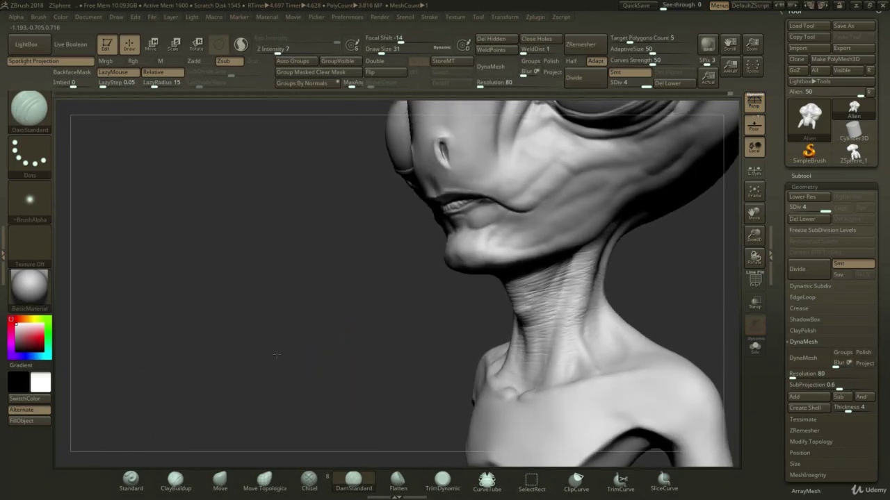
pyautogui.moveTo(277, 355)
pyautogui.mouseDown()
pyautogui.moveTo(332, 320)
pyautogui.moveTo(260, 374)
pyautogui.moveTo(253, 367)
pyautogui.mouseUp()
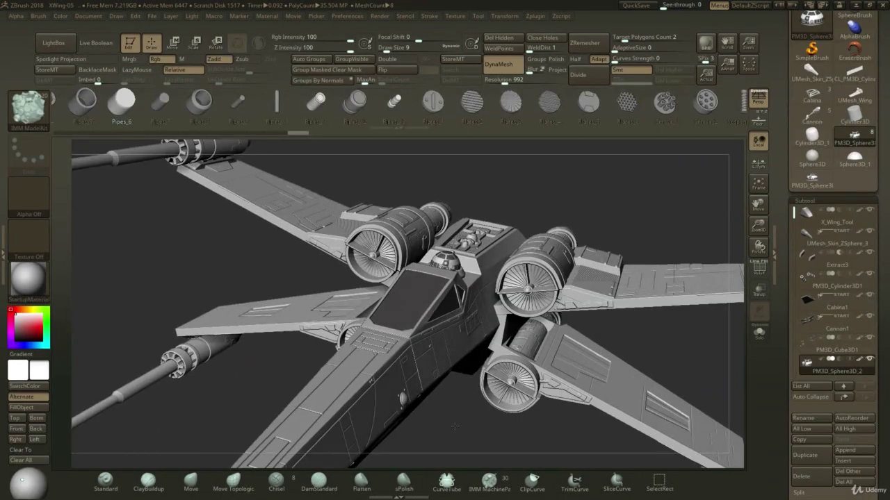
pyautogui.moveTo(457, 427); pyautogui.dragTo(453, 426)
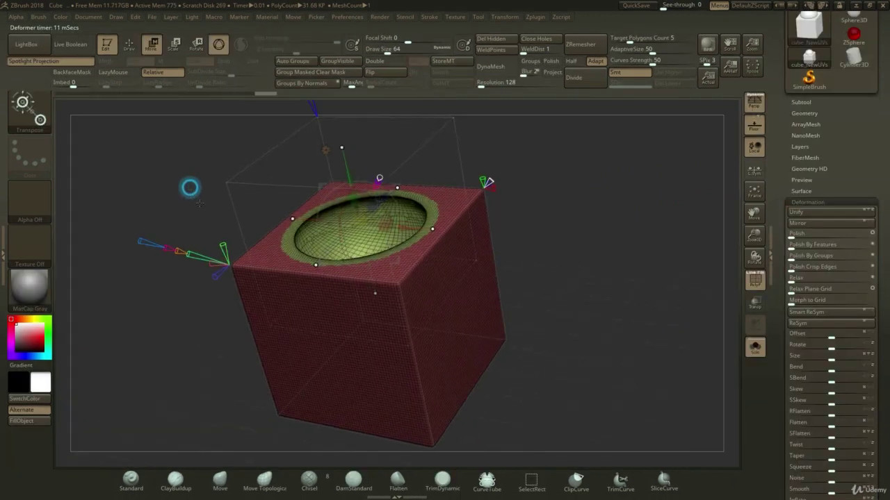
pyautogui.moveTo(189, 188)
pyautogui.mouseDown()
pyautogui.moveTo(196, 217)
pyautogui.moveTo(315, 192)
pyautogui.mouseUp()
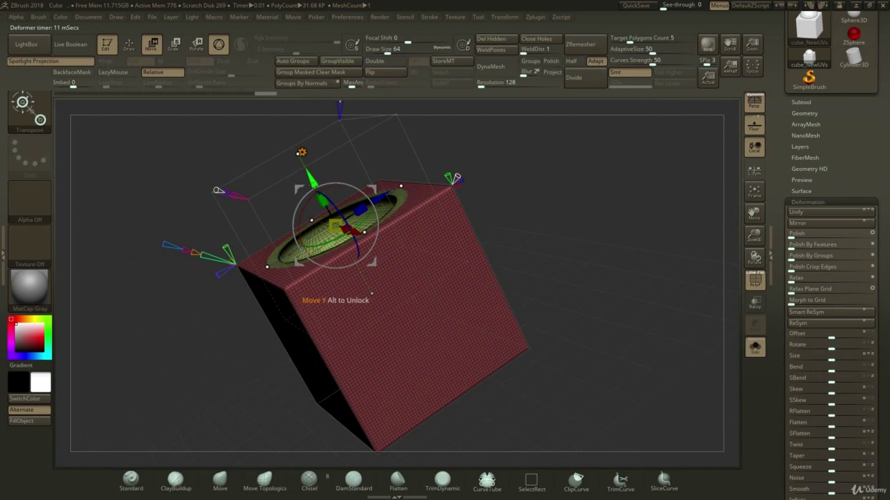
pyautogui.moveTo(372, 294)
pyautogui.mouseDown()
pyautogui.moveTo(365, 271)
pyautogui.moveTo(379, 306)
pyautogui.moveTo(365, 292)
pyautogui.mouseUp()
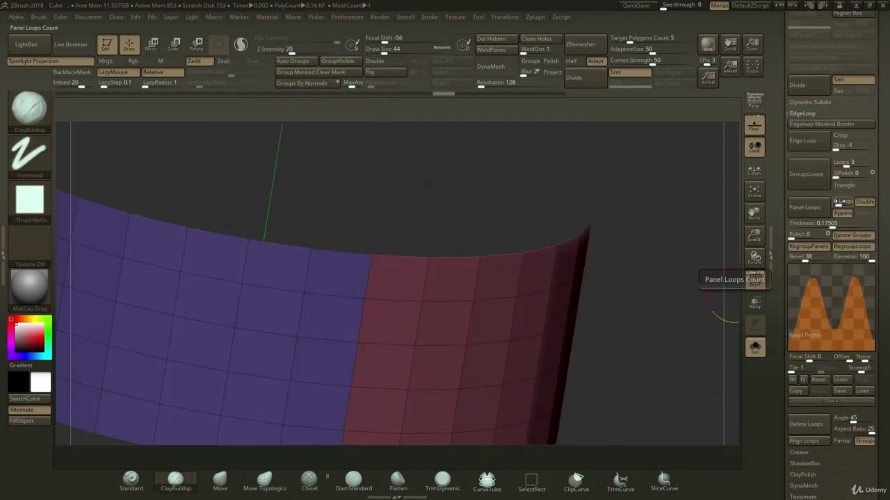
# Add about 13 bevelled panel loops to the mesh, then advance the Home Page slideshow.
pyautogui.moveTo(839, 202); pyautogui.dragTo(843, 202)
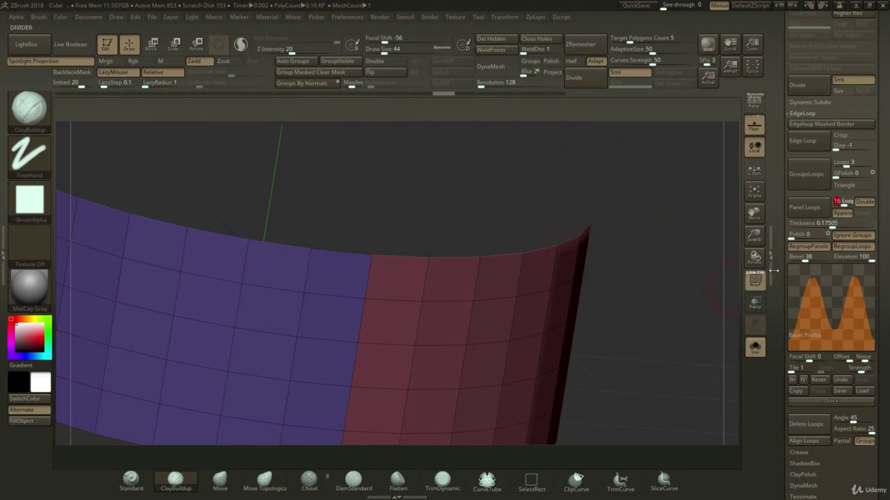
pyautogui.click(798, 212)
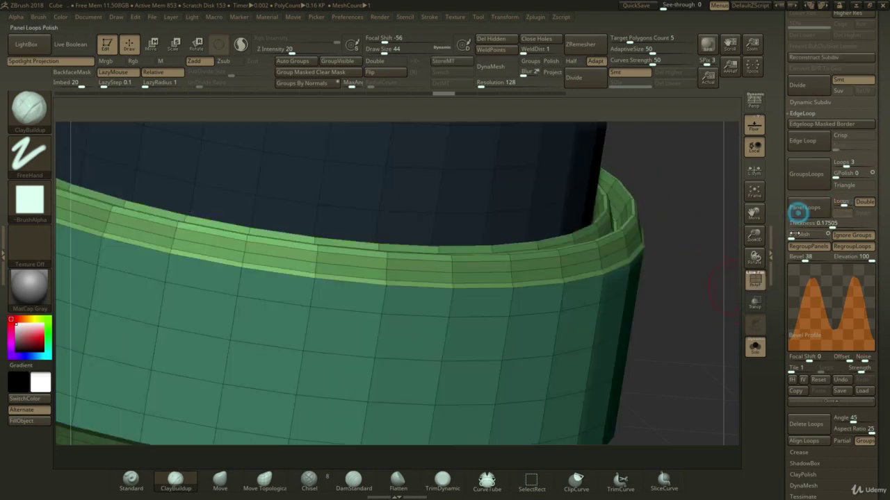
pyautogui.moveTo(679, 278); pyautogui.dragTo(626, 285)
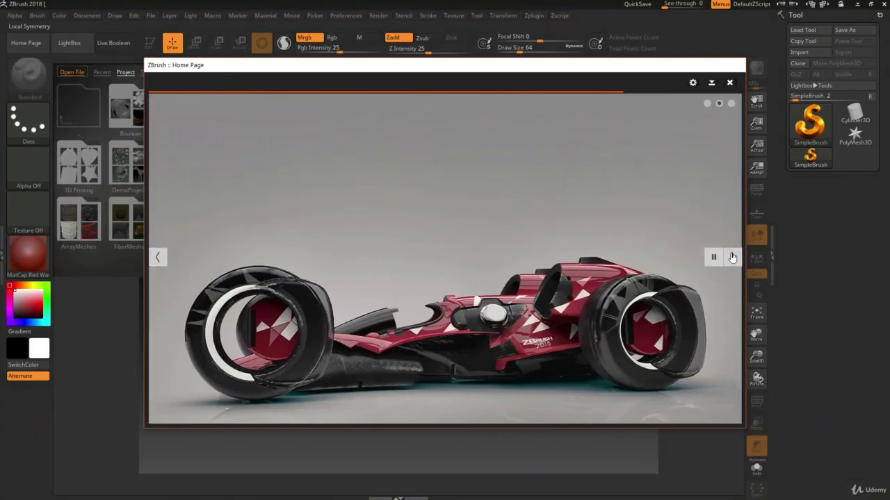
pyautogui.click(733, 257)
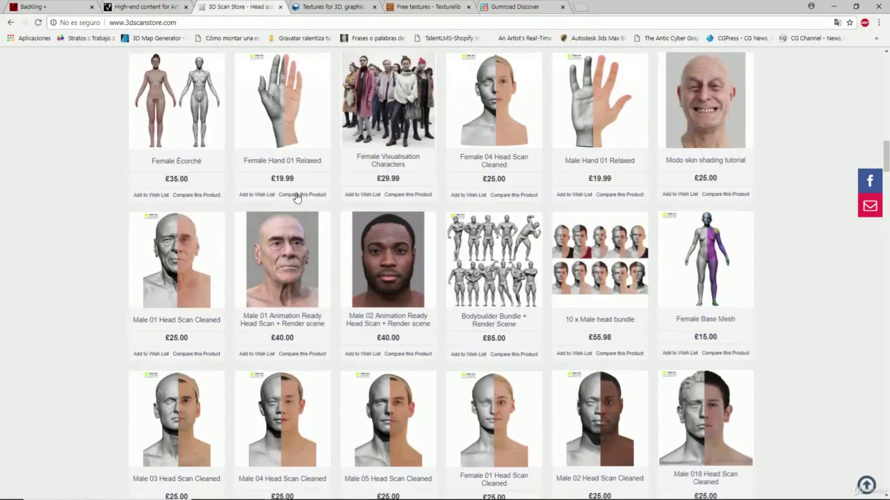
# Scroll the 3D Scan Store grid and textures.com Ornaments page, then paint a curved blue-star trail.
pyautogui.scroll(-2, 299, 199)
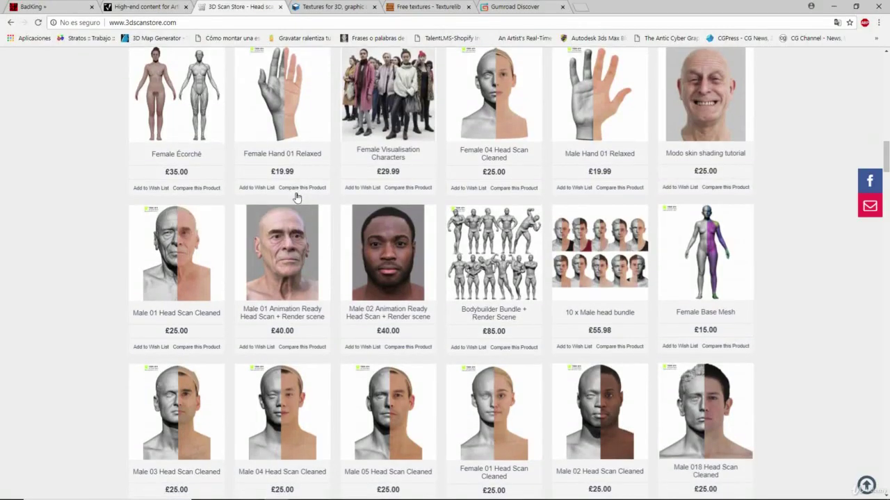
pyautogui.scroll(-3, 292, 280)
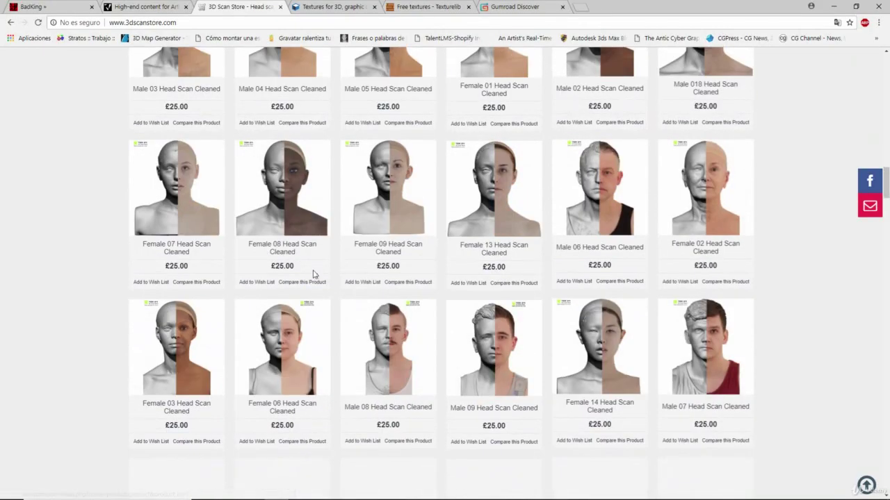
pyautogui.scroll(3, 304, 278)
pyautogui.scroll(1, 301, 278)
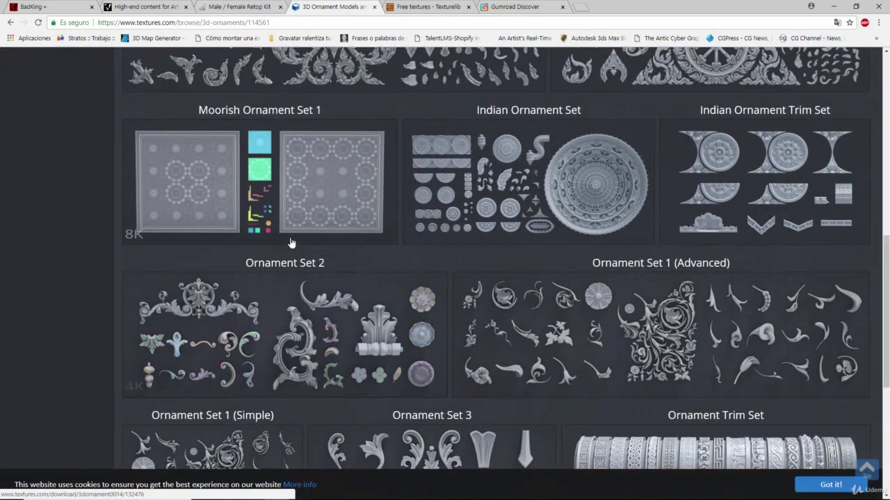
pyautogui.scroll(2, 290, 232)
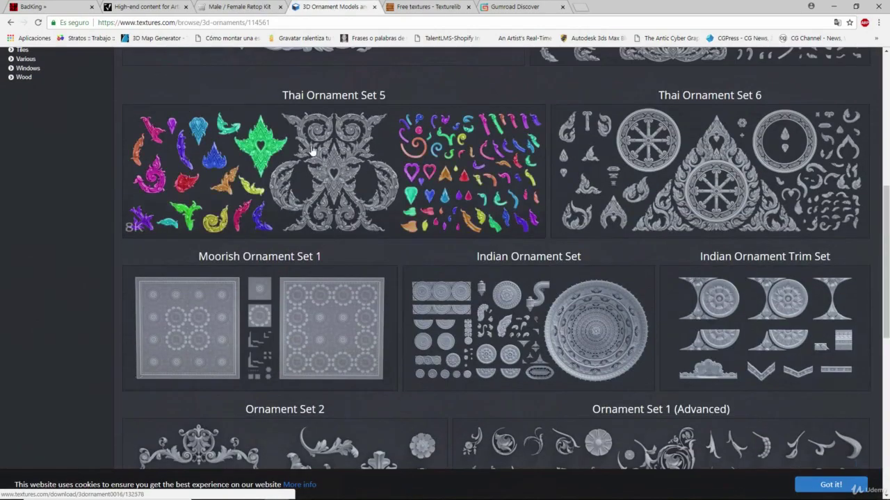
pyautogui.scroll(3, 313, 244)
pyautogui.scroll(1, 338, 256)
pyautogui.scroll(2, 338, 256)
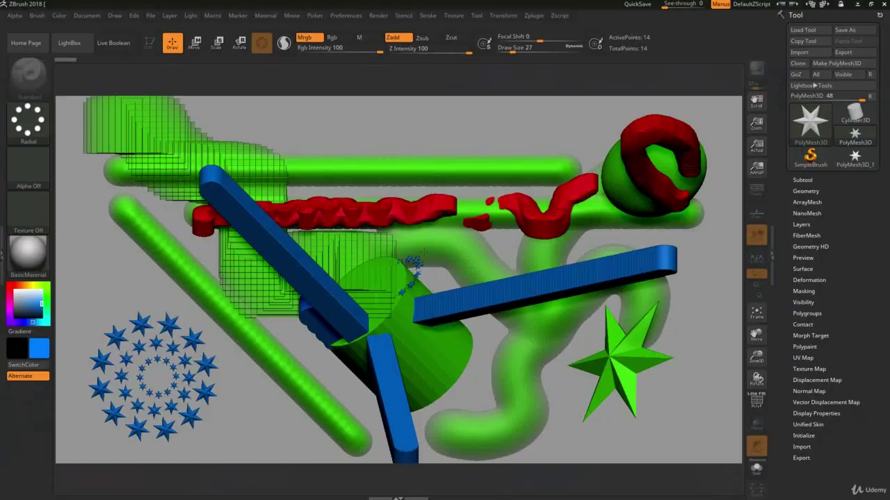
pyautogui.moveTo(379, 326); pyautogui.dragTo(462, 209)
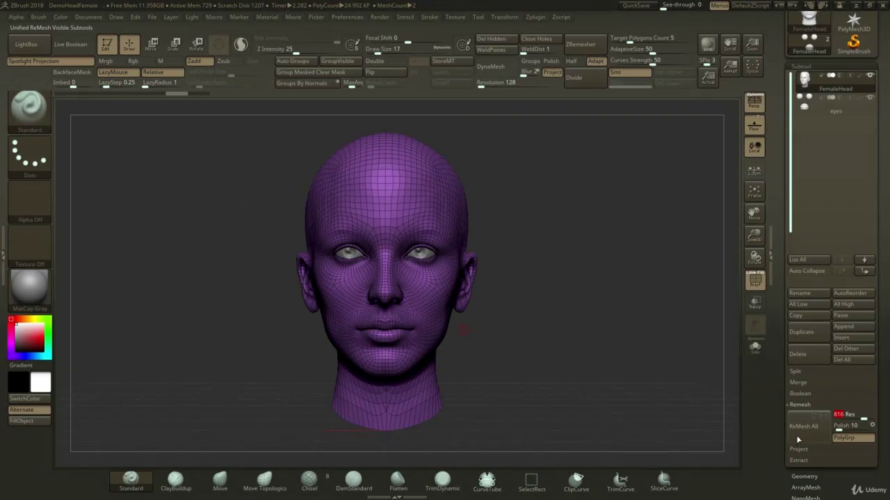
# Run ReMesh All on the female head's visible subtools.
pyautogui.click(798, 437)
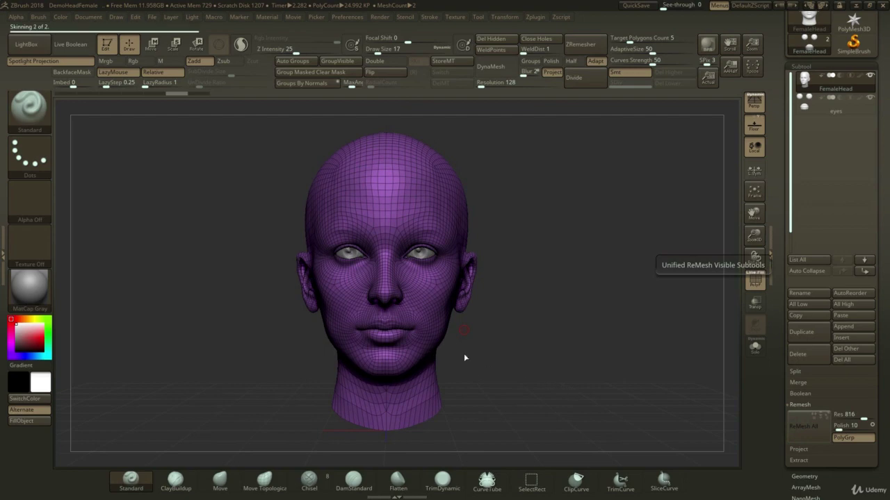